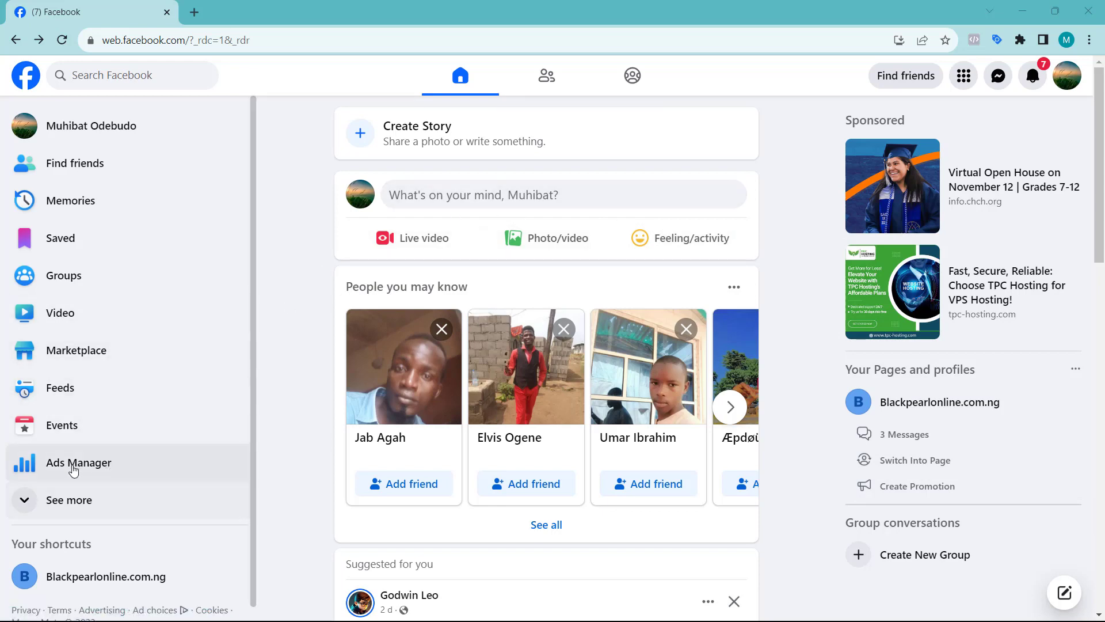
Open Ads Manager from the Facebook home page sidebar
left_click(51, 465)
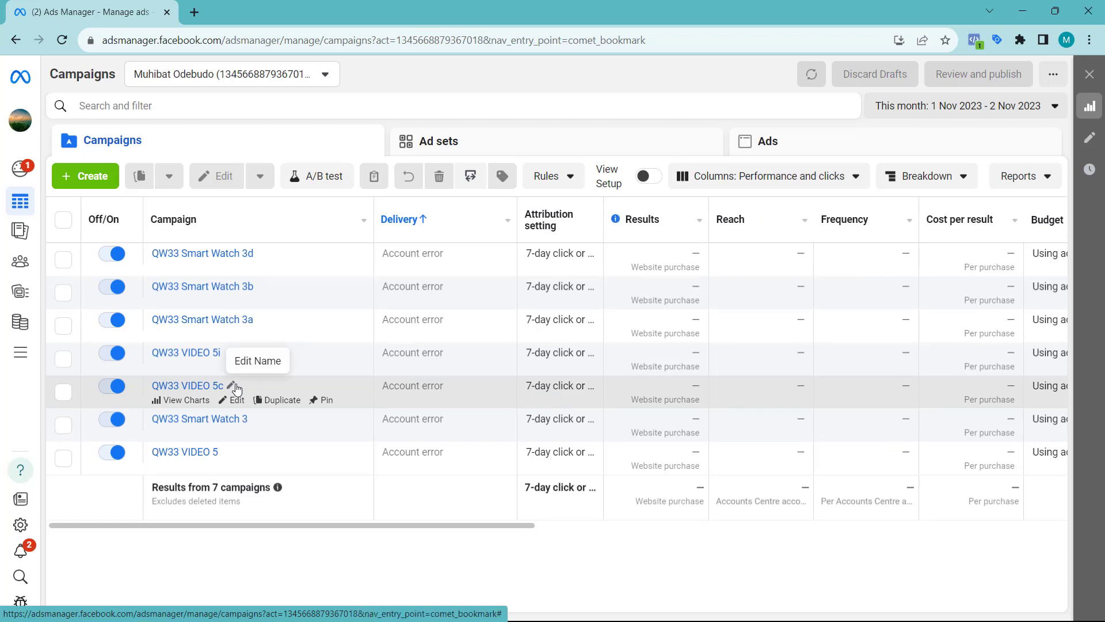
Switch Ads Manager from the personal account to the Blackpearlonline.com.ng1 ad account
left_click(265, 83)
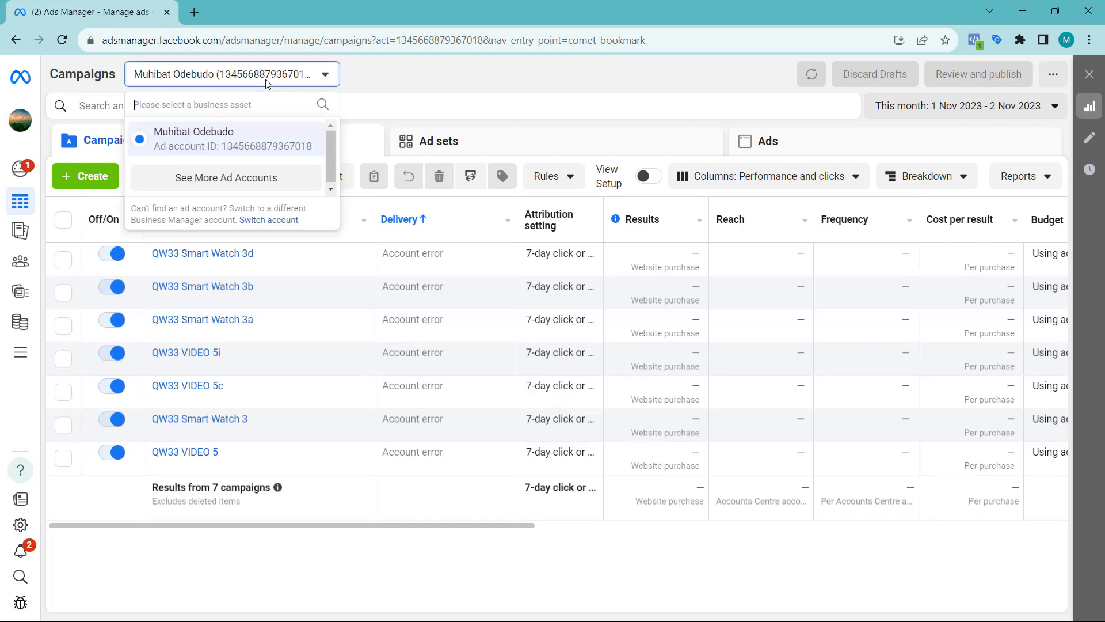
left_click(223, 178)
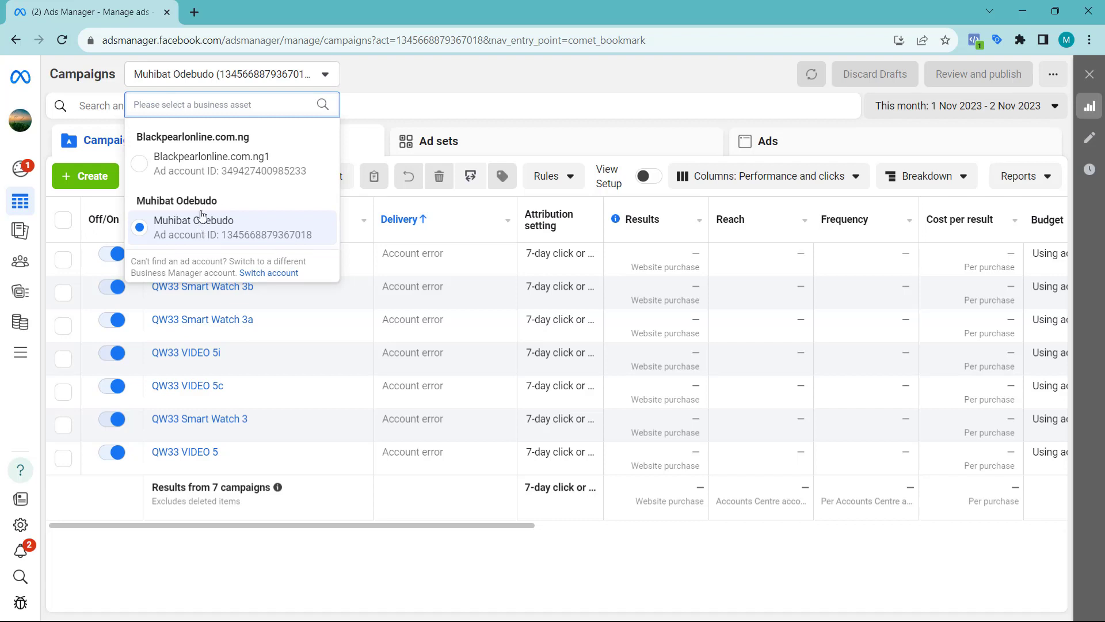
left_click(170, 163)
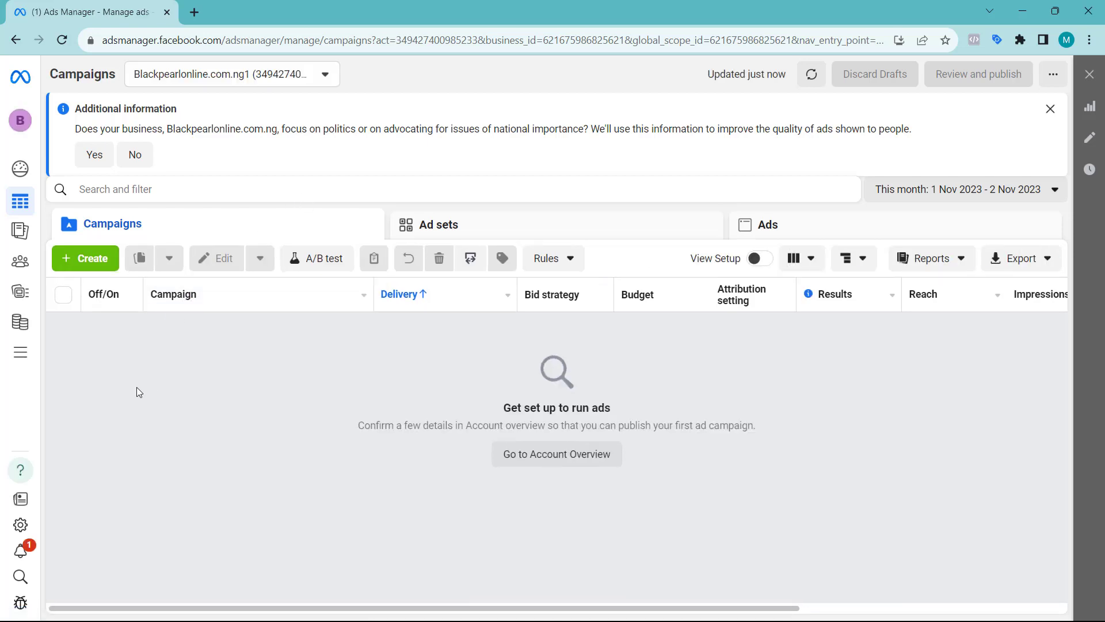
Go to Business Settings through All tools and open the Add People invite dialog
left_click(19, 357)
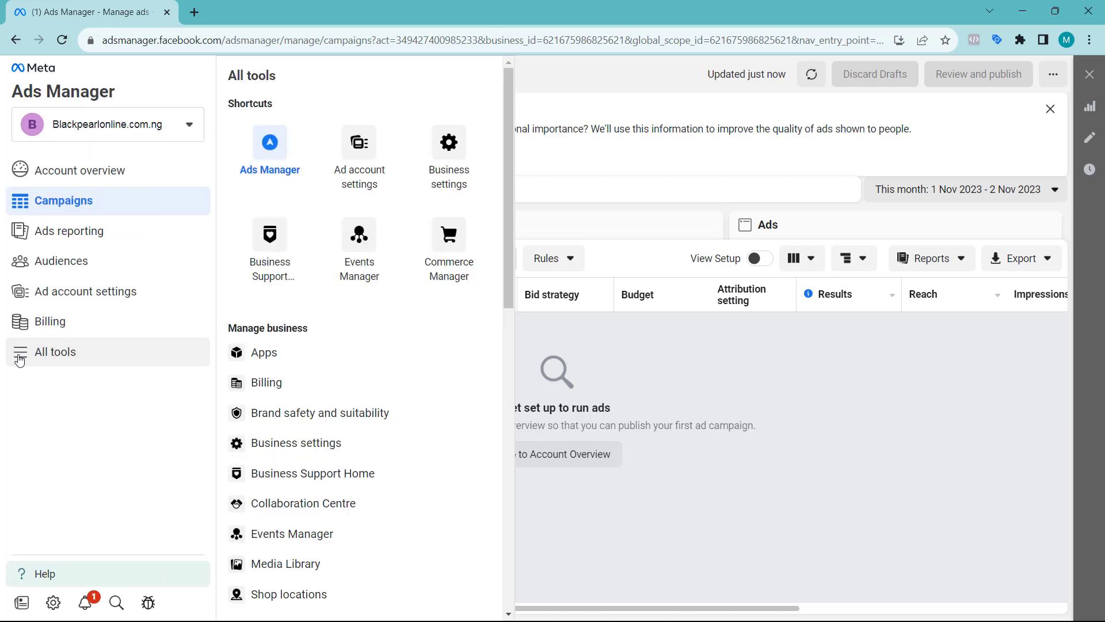
left_click(449, 162)
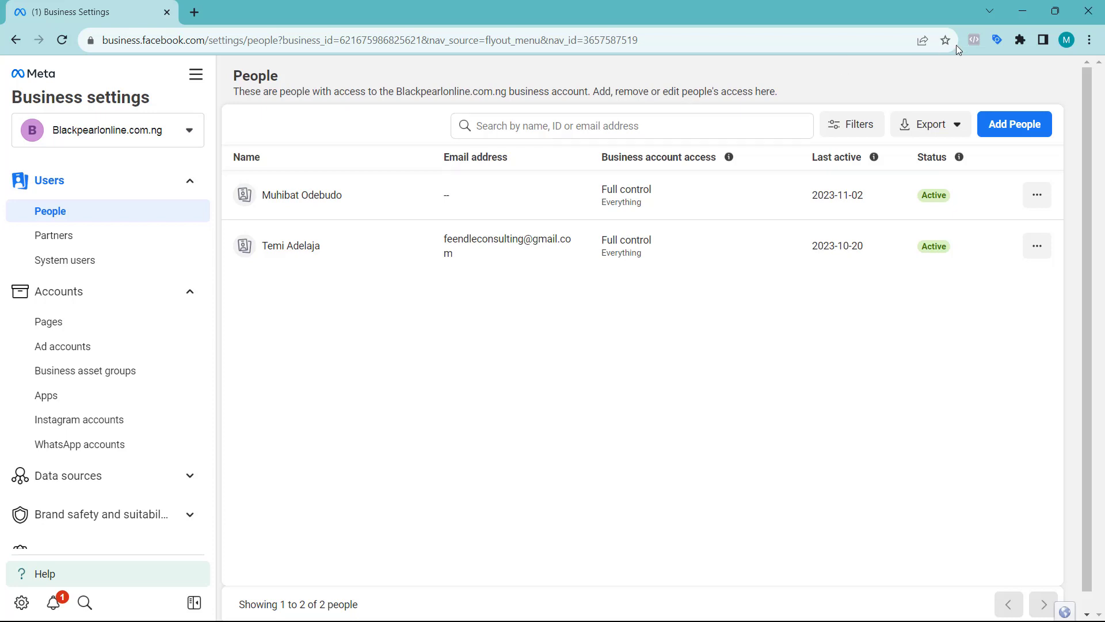
left_click(1020, 132)
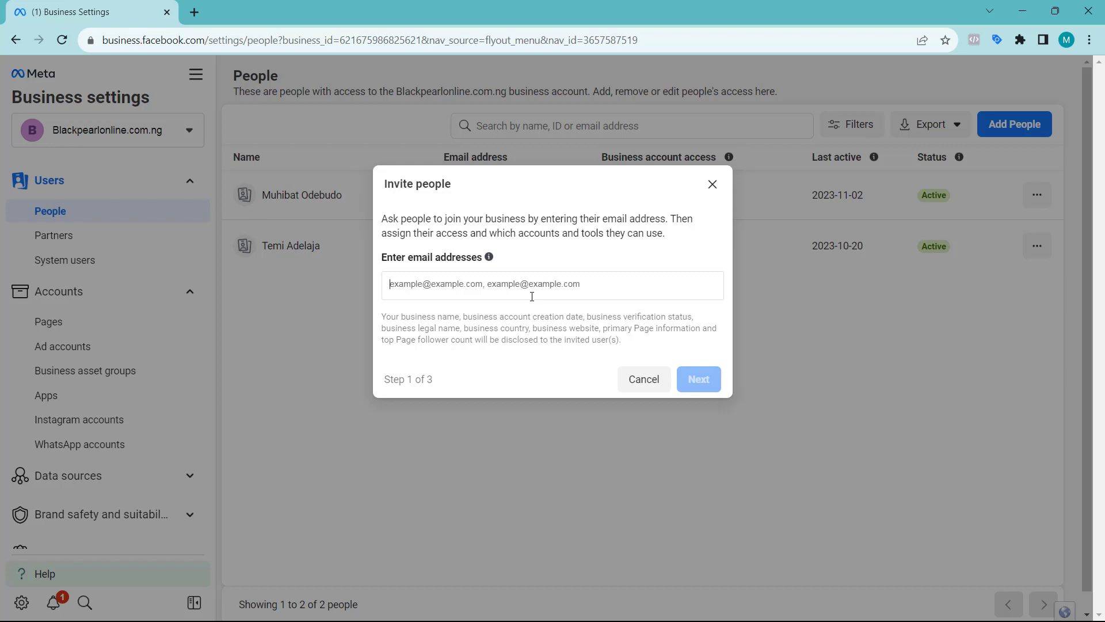
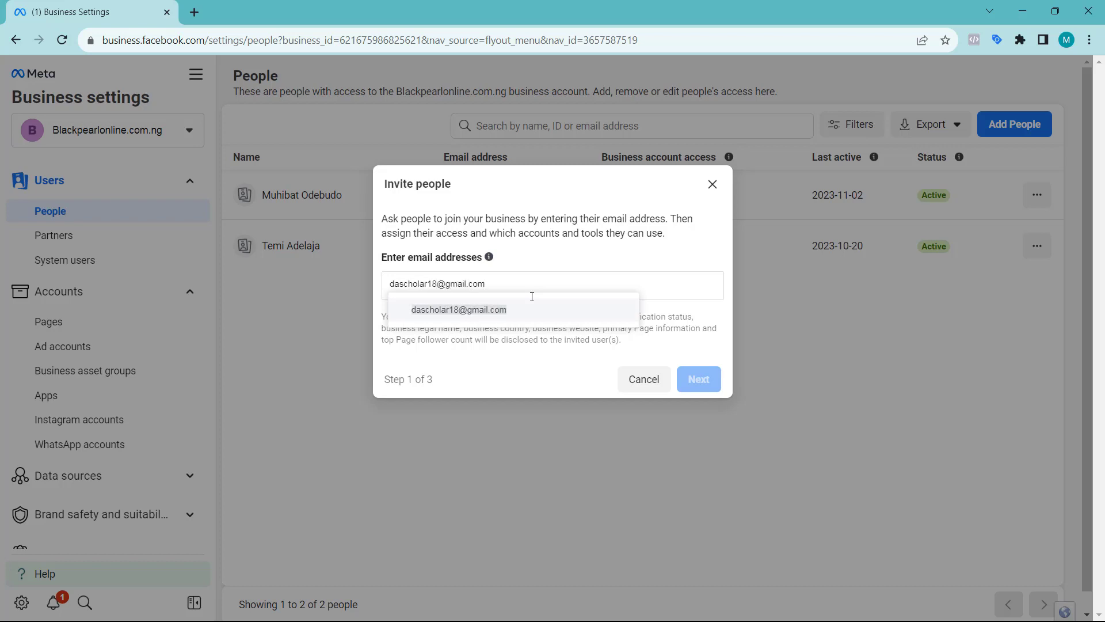
Add the invitee's e-mail address as a recipient and continue to the access options
key("Return")
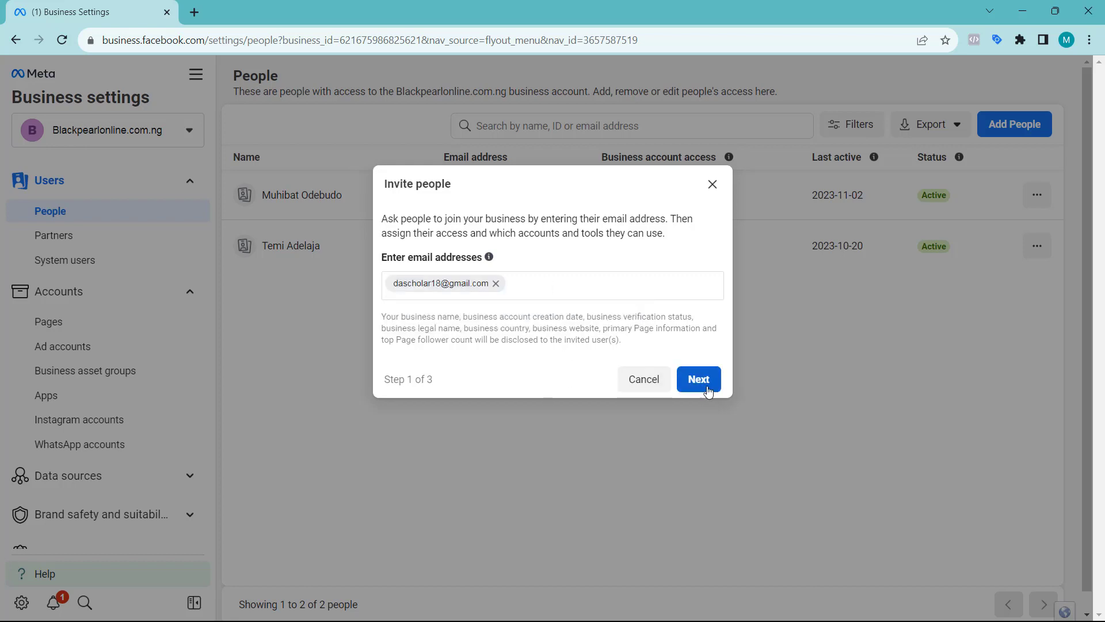
left_click(702, 382)
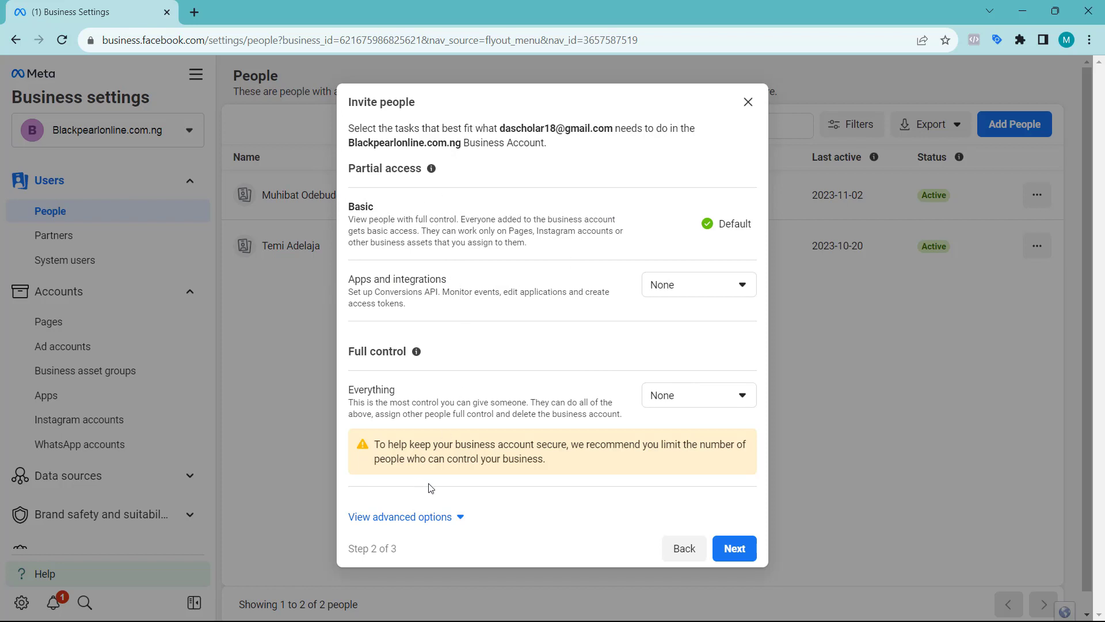
Grant full control over everything and view-and-manage access to apps and integrations
left_click(695, 403)
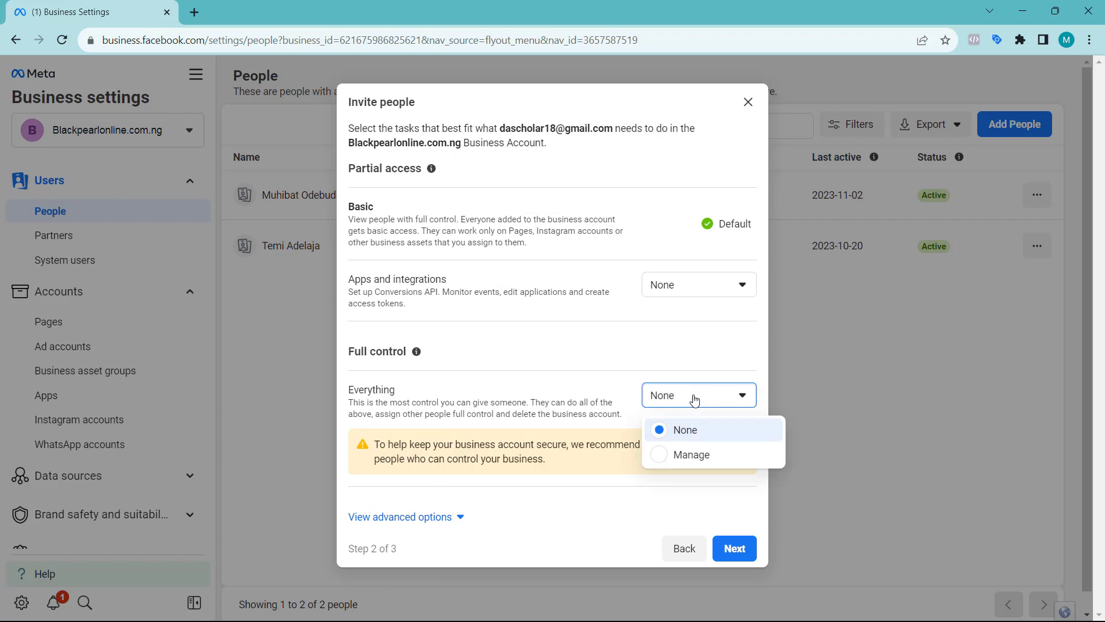
left_click(704, 288)
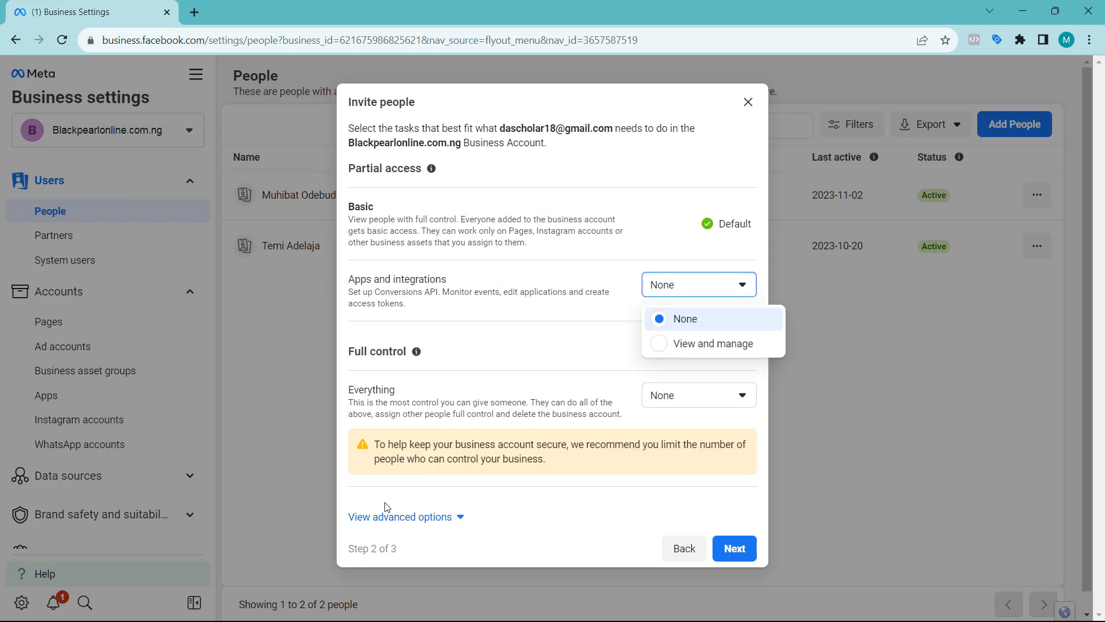
left_click(381, 519)
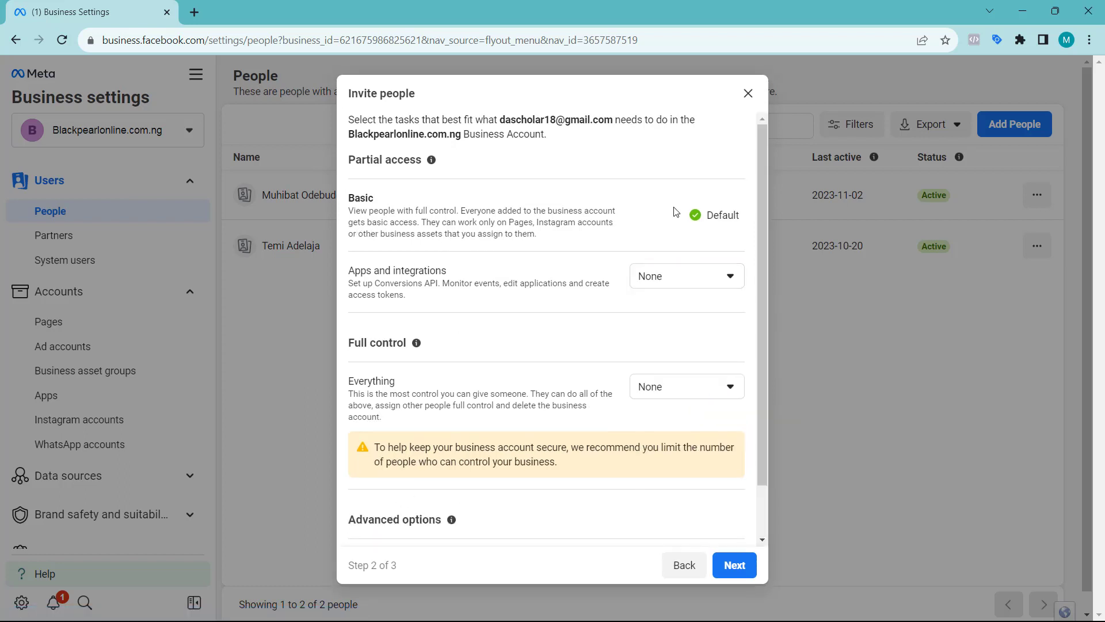
left_click(705, 288)
left_click(692, 338)
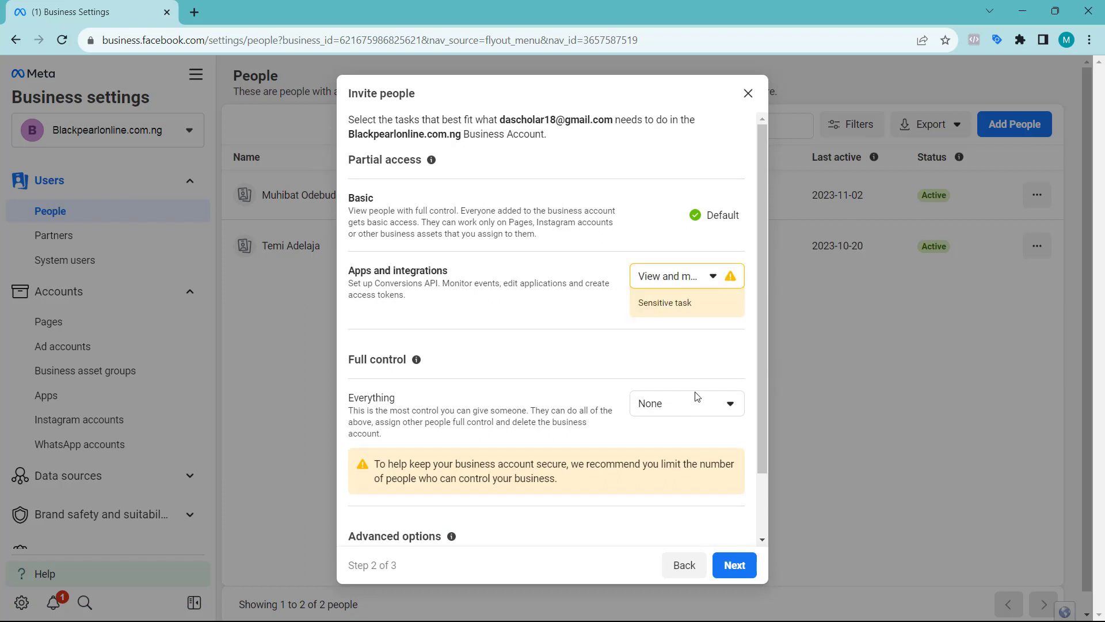
left_click(706, 401)
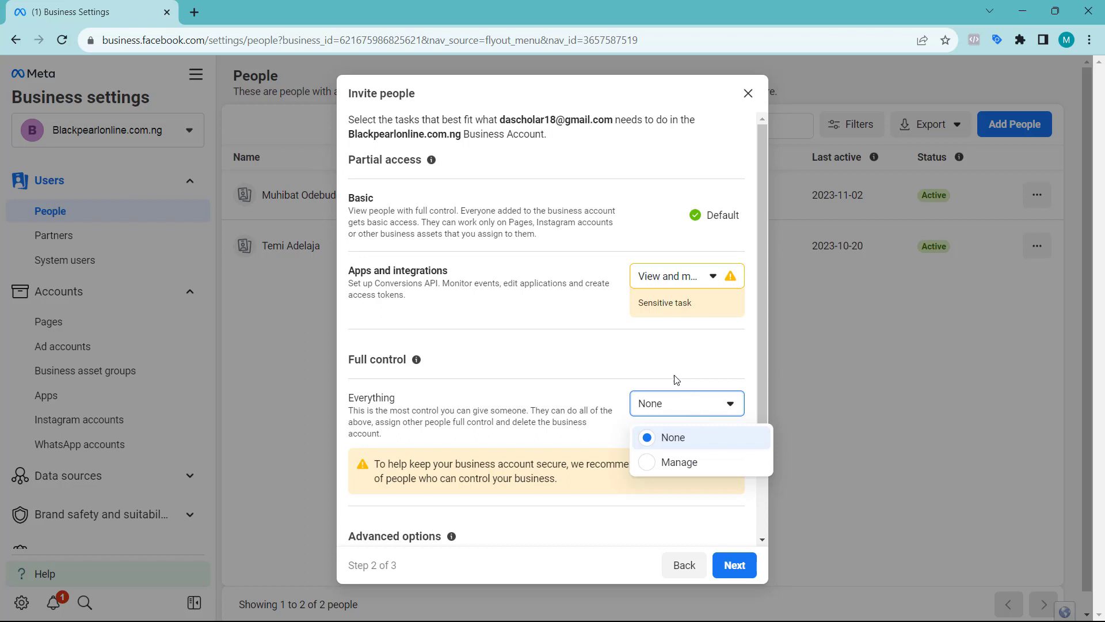
left_click(668, 464)
Give manage access to Finance under advanced options and proceed to asset assignment
scroll(509, 408, "down", 1)
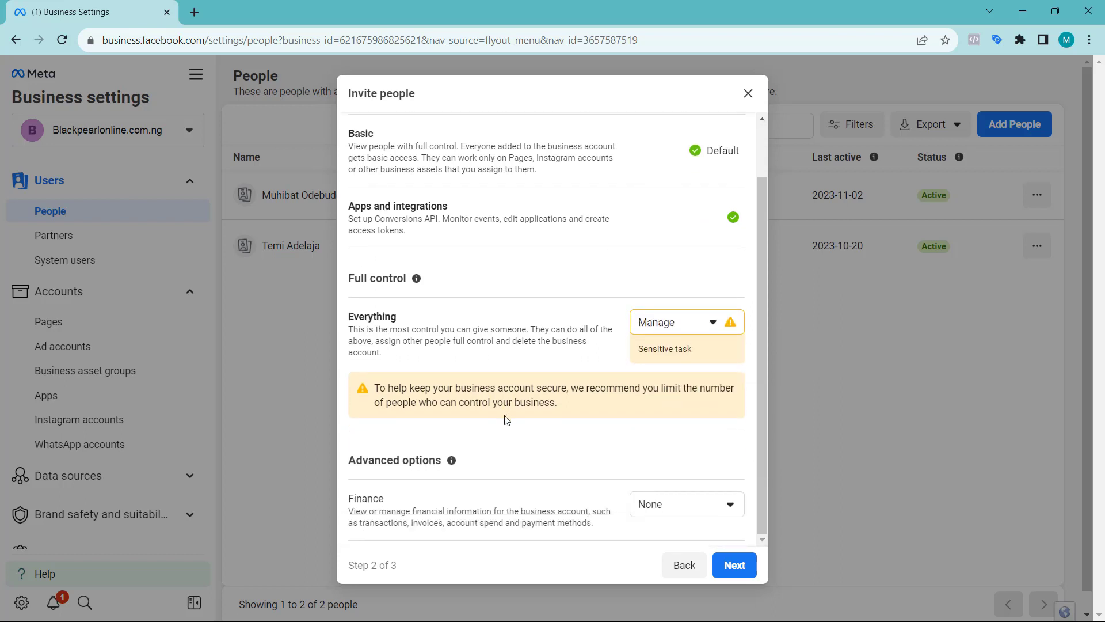
left_click(681, 509)
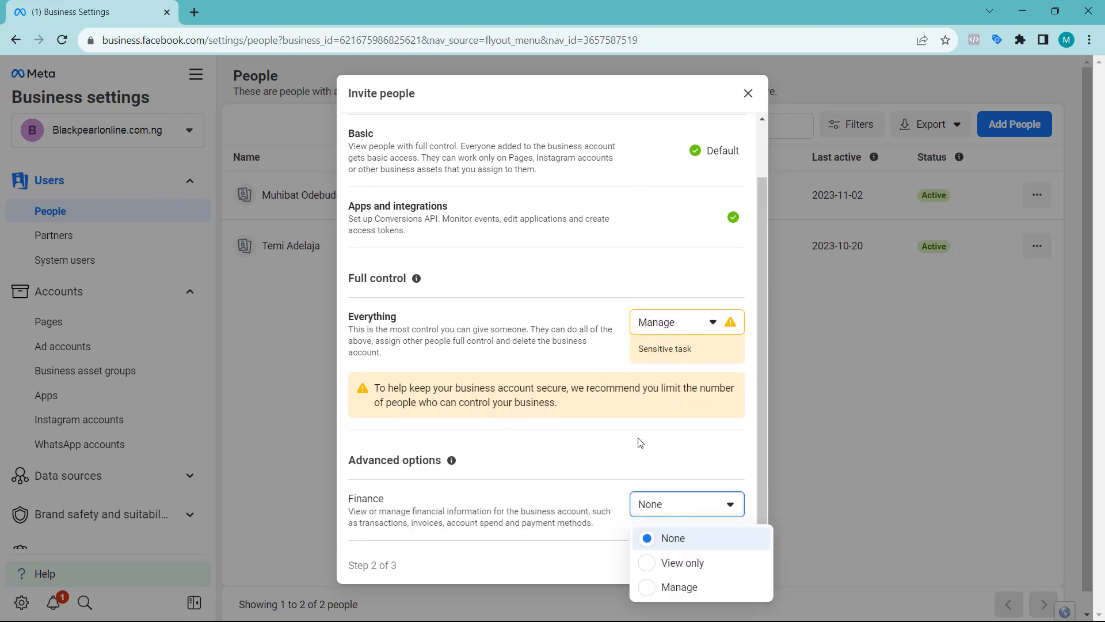
left_click(673, 587)
scroll(604, 435, "up", 1)
scroll(605, 436, "down", 1)
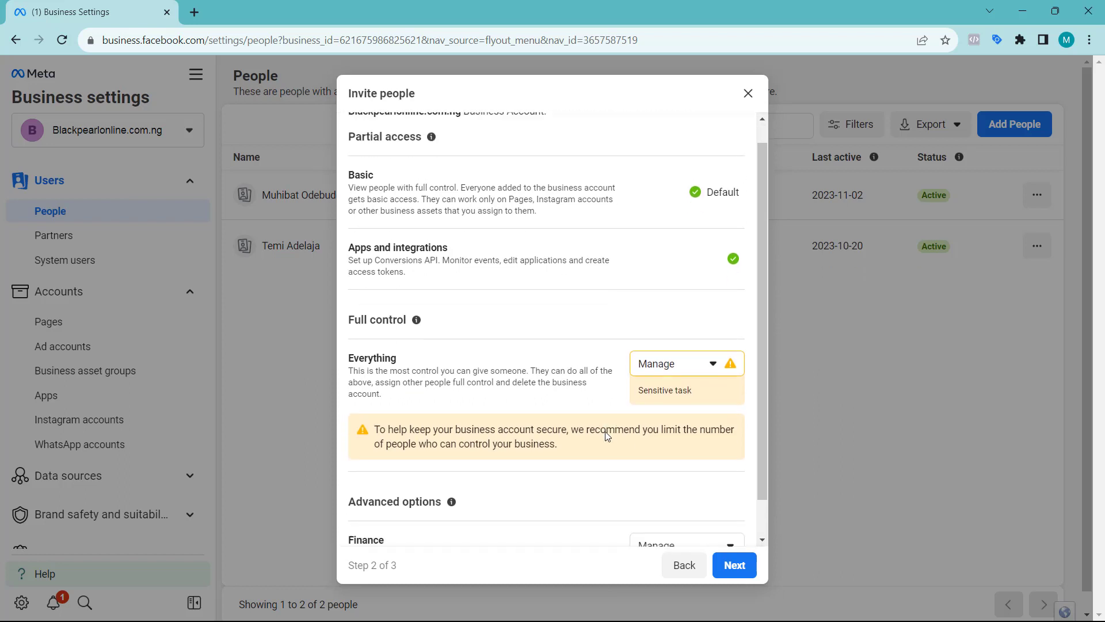
scroll(605, 436, "up", 1)
mouse_move(419, 158)
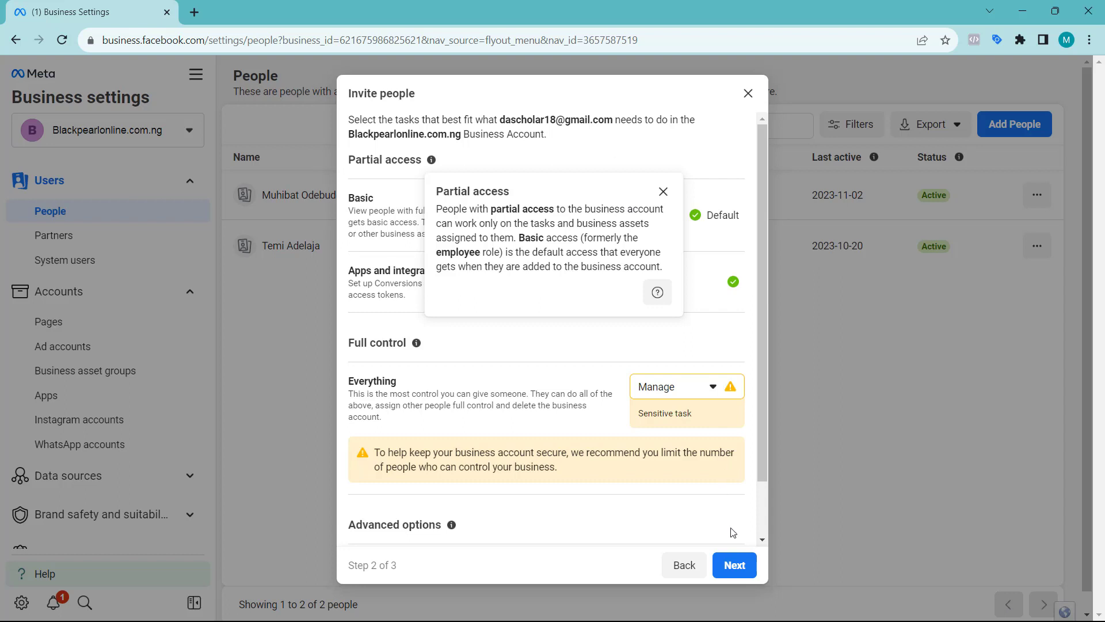
left_click(737, 565)
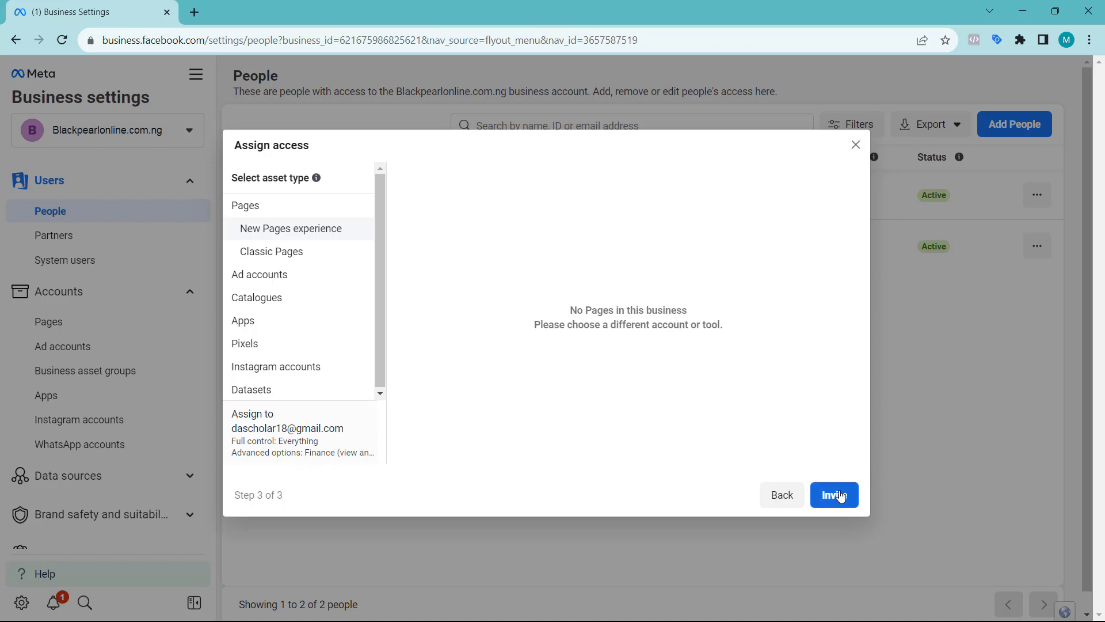
Send the invitation and dismiss the Invitation sent confirmation
left_click(836, 496)
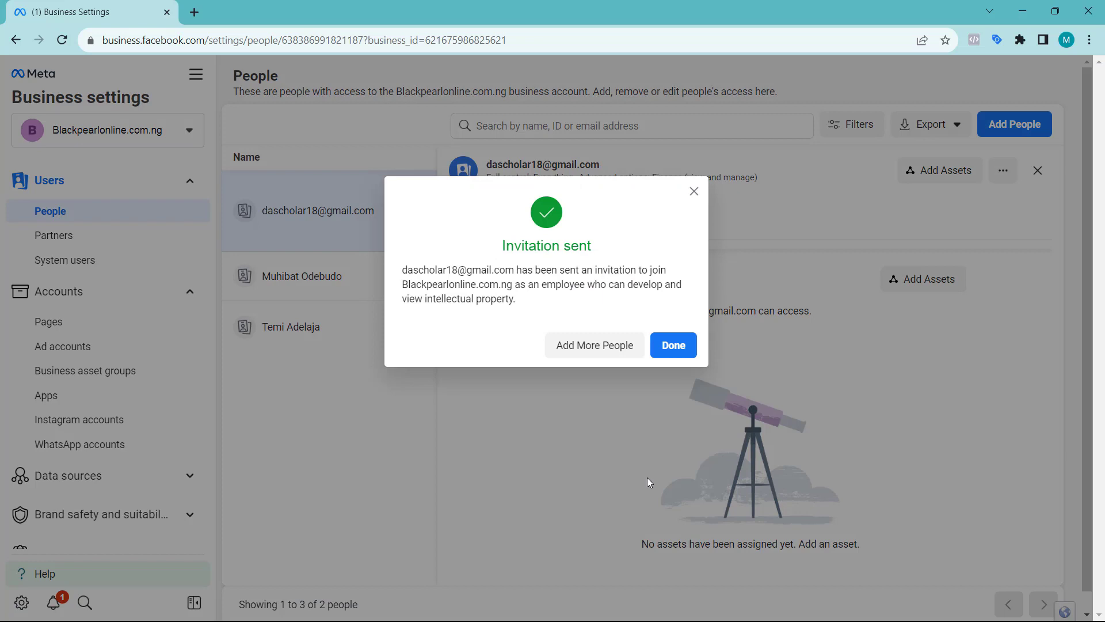
left_click(668, 345)
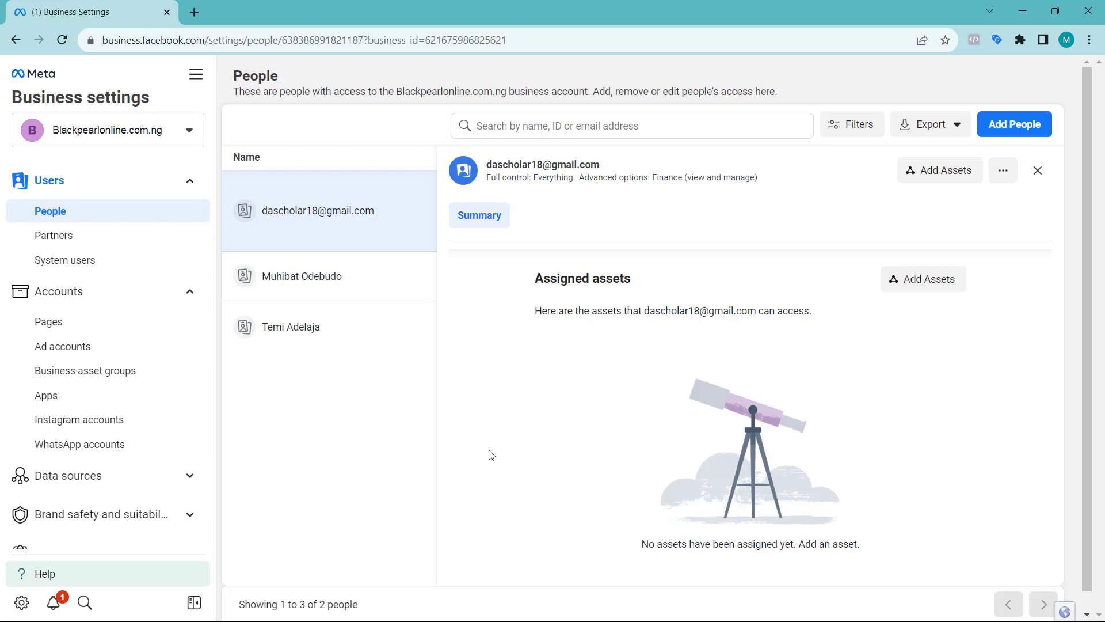
Switch Ads Manager back to the personal ad account and enter facebook.com in the address bar
left_click(168, 139)
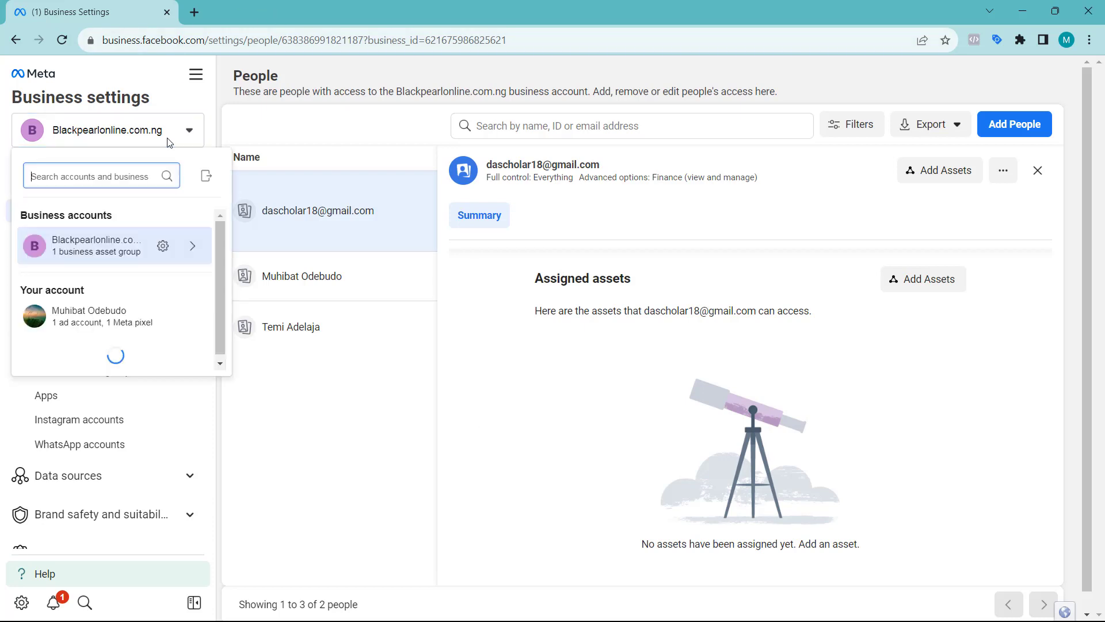
left_click(124, 317)
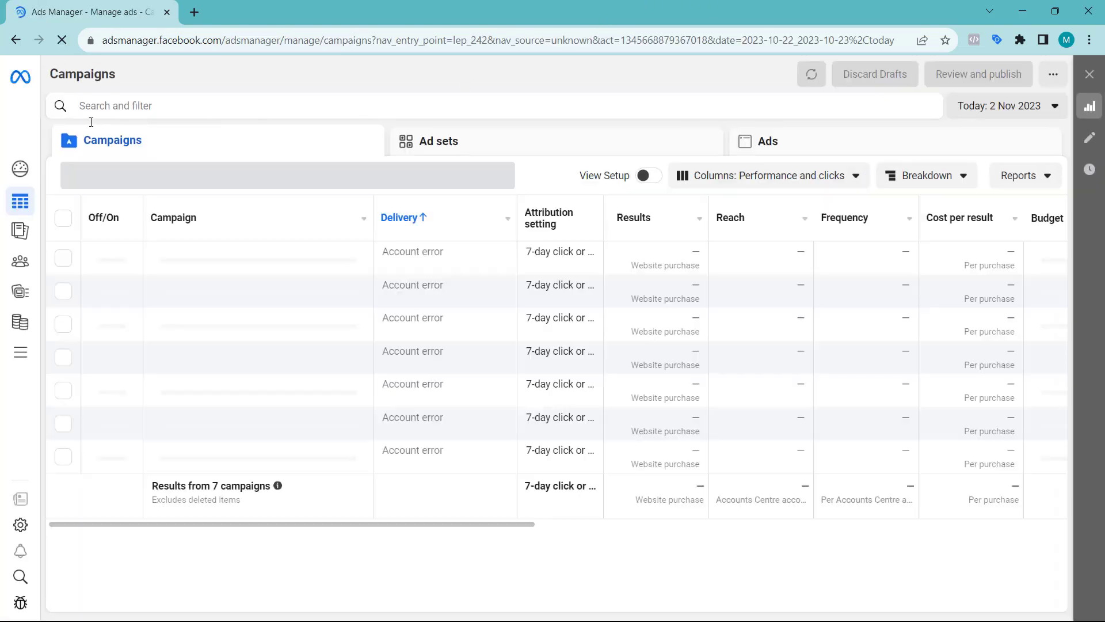
left_click(205, 43)
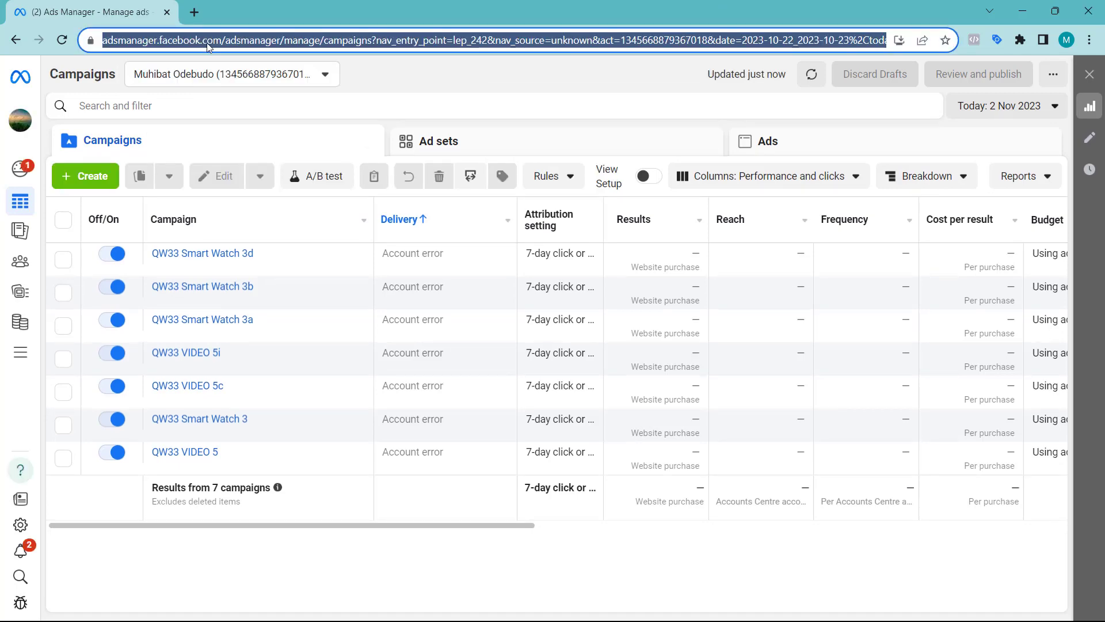
type("fac")
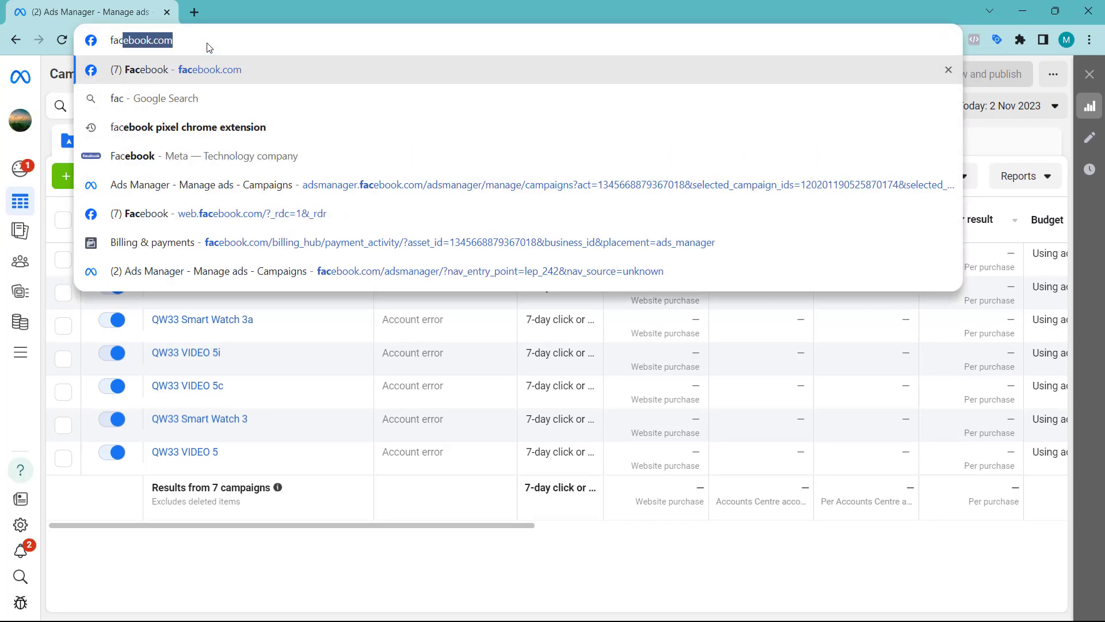
type("ebook.com")
Load facebook.com, rerun a recent people search, then return to the home feed
key("Return")
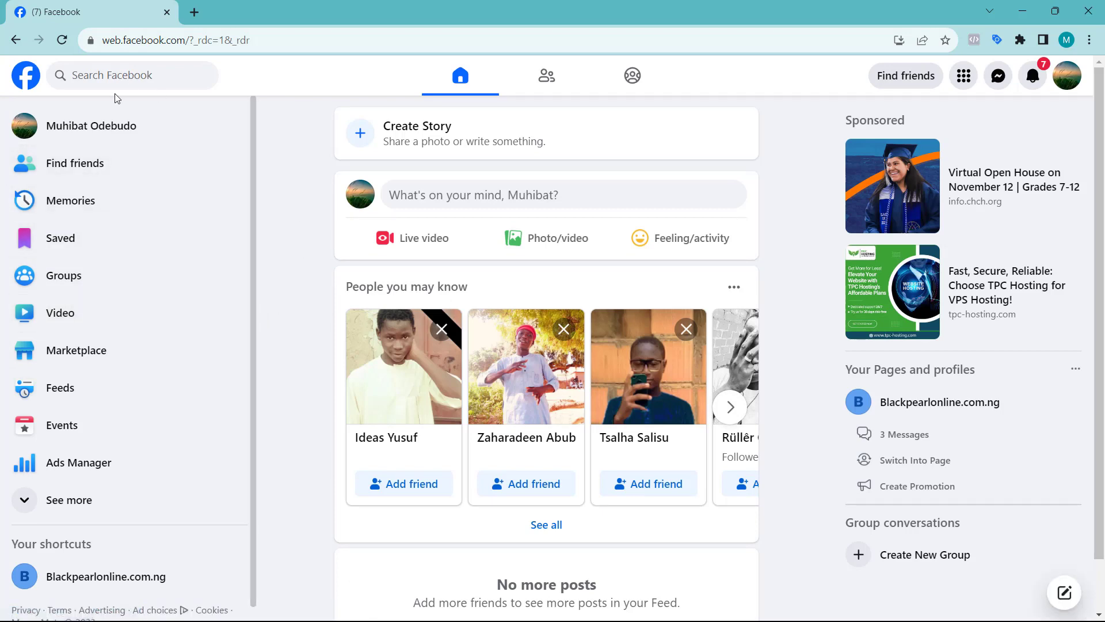
left_click(88, 76)
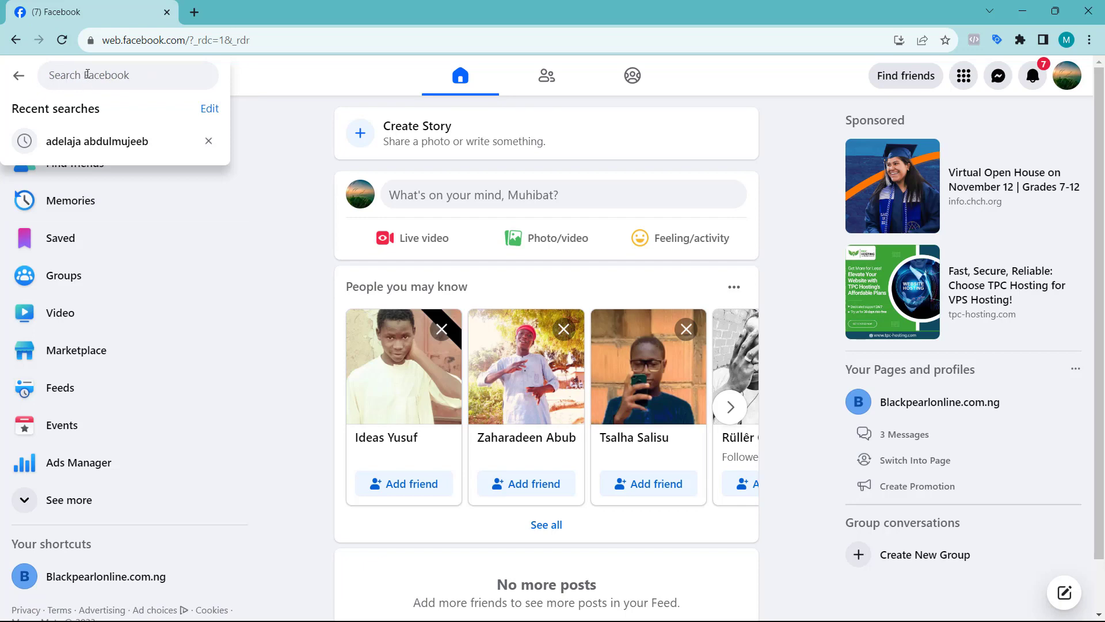
left_click(91, 142)
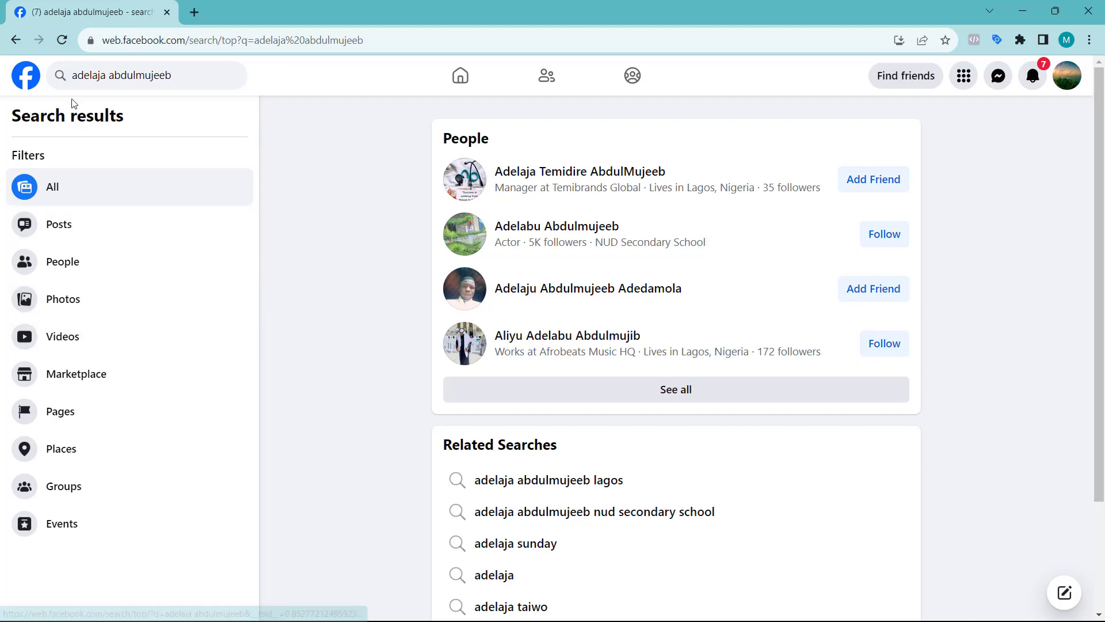
left_click(23, 85)
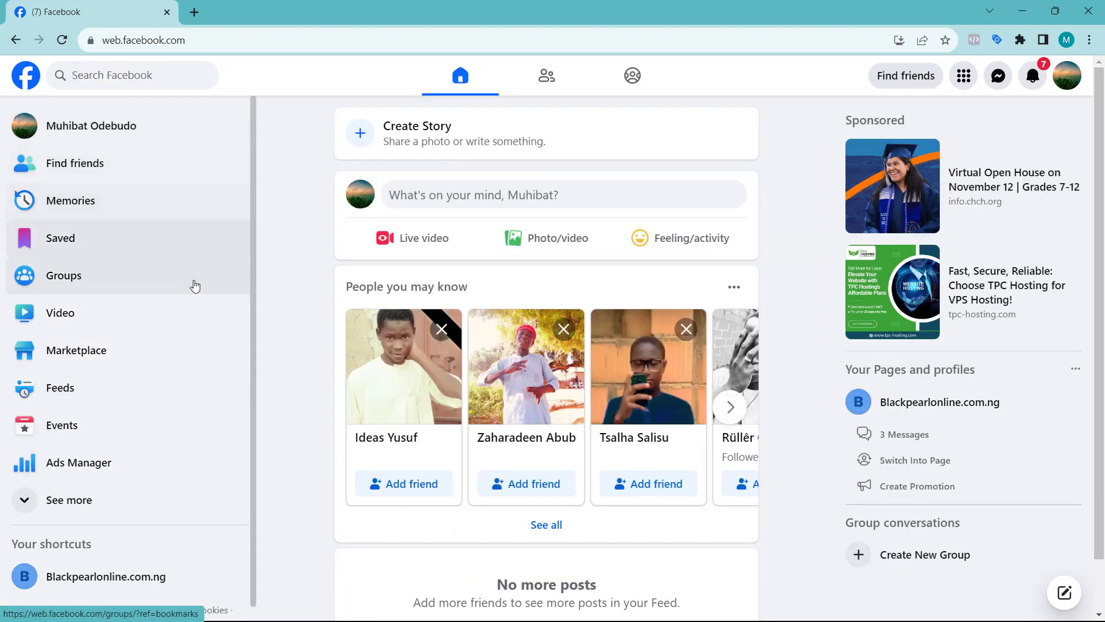
Open Ads Manager from the Facebook sidebar and expand its navigation menu
left_click(42, 469)
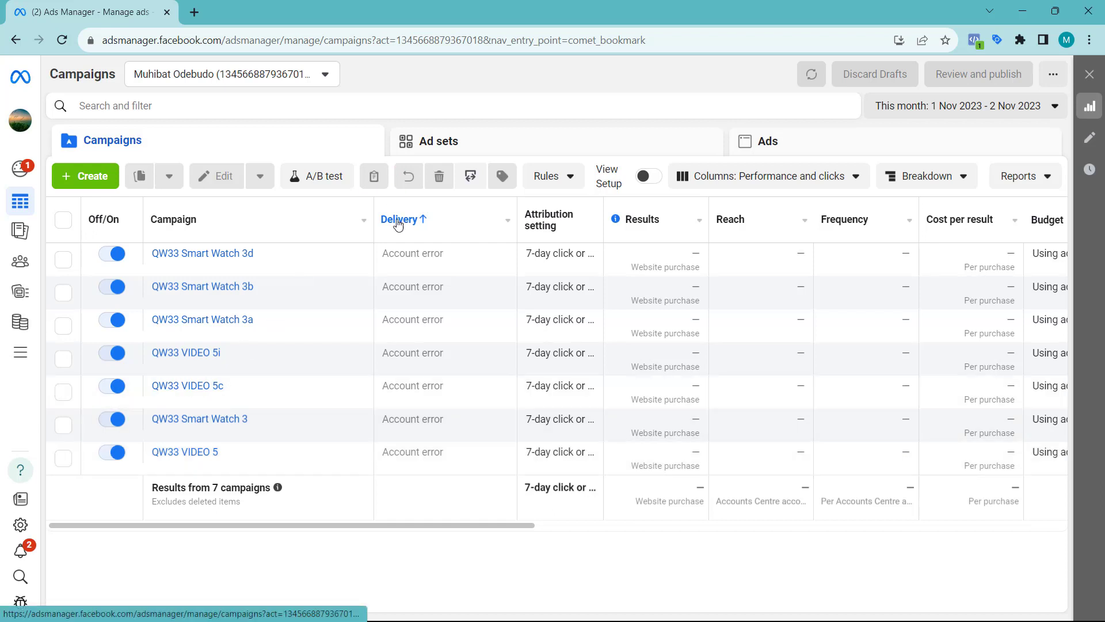
mouse_move(21, 354)
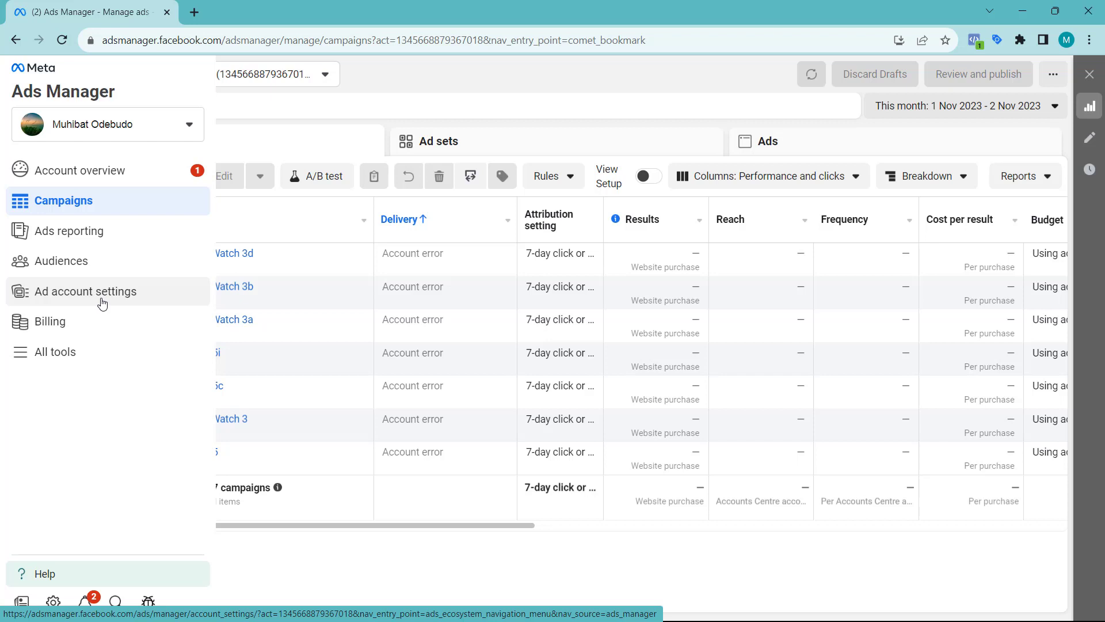
Open Ad account settings and start adding a person under Ad account roles
left_click(102, 304)
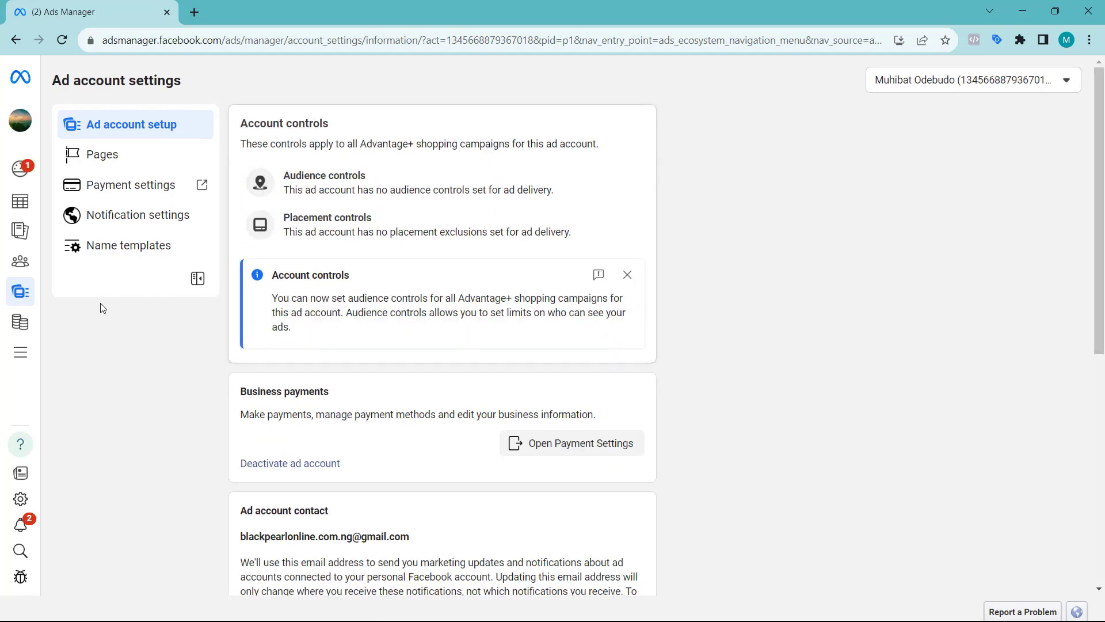
scroll(367, 331, "down", 10)
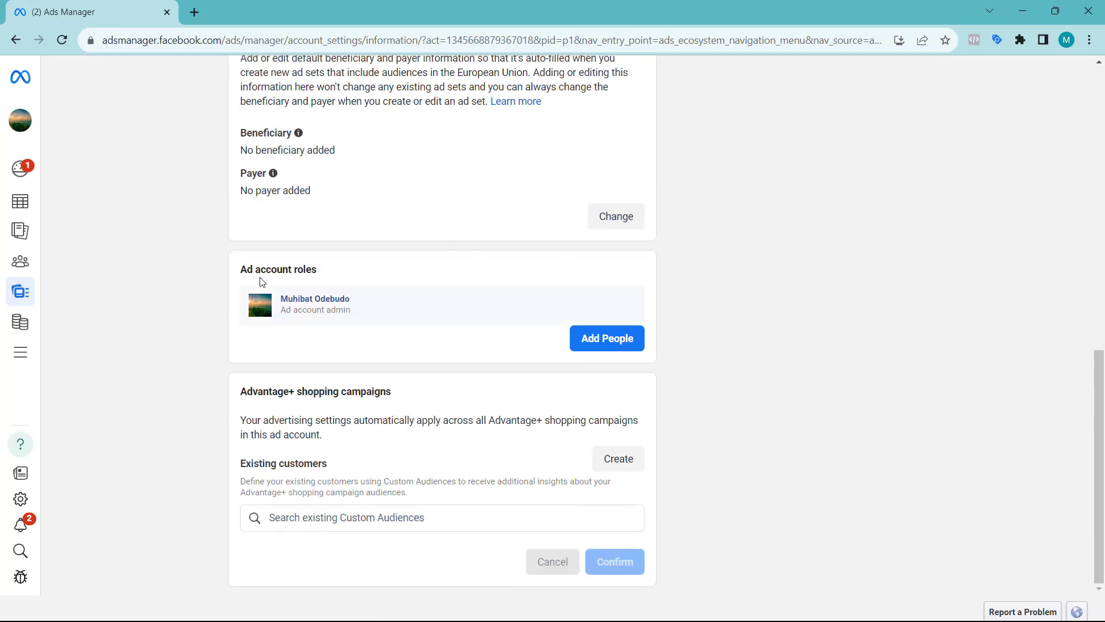
left_click(606, 345)
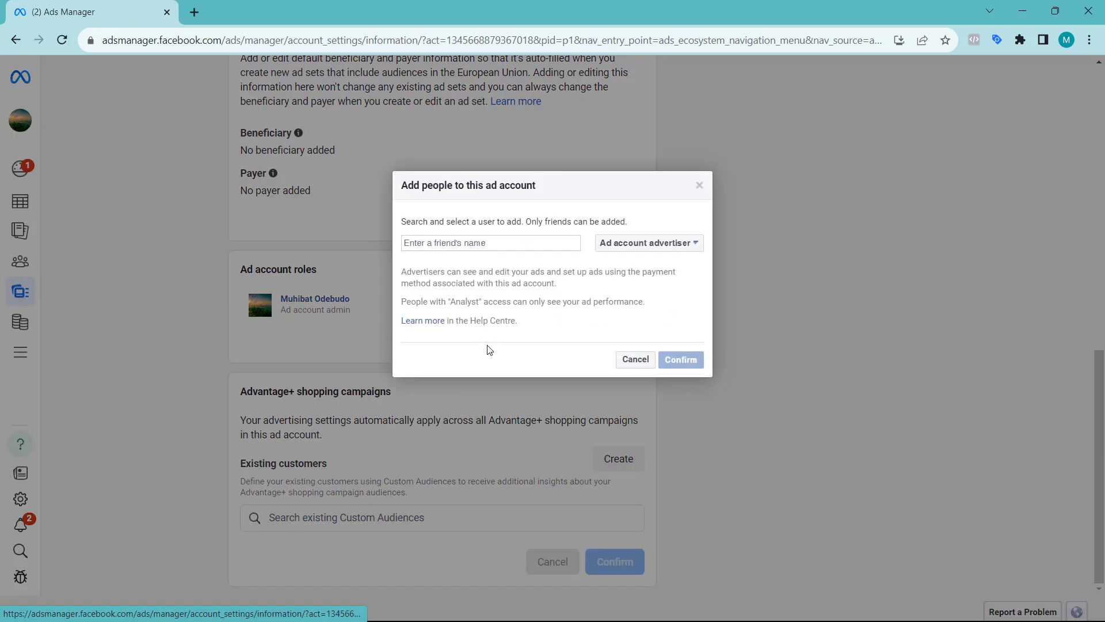
In the Add people dialog, change the new person's role from Advertiser to Ad account admin
left_click(464, 242)
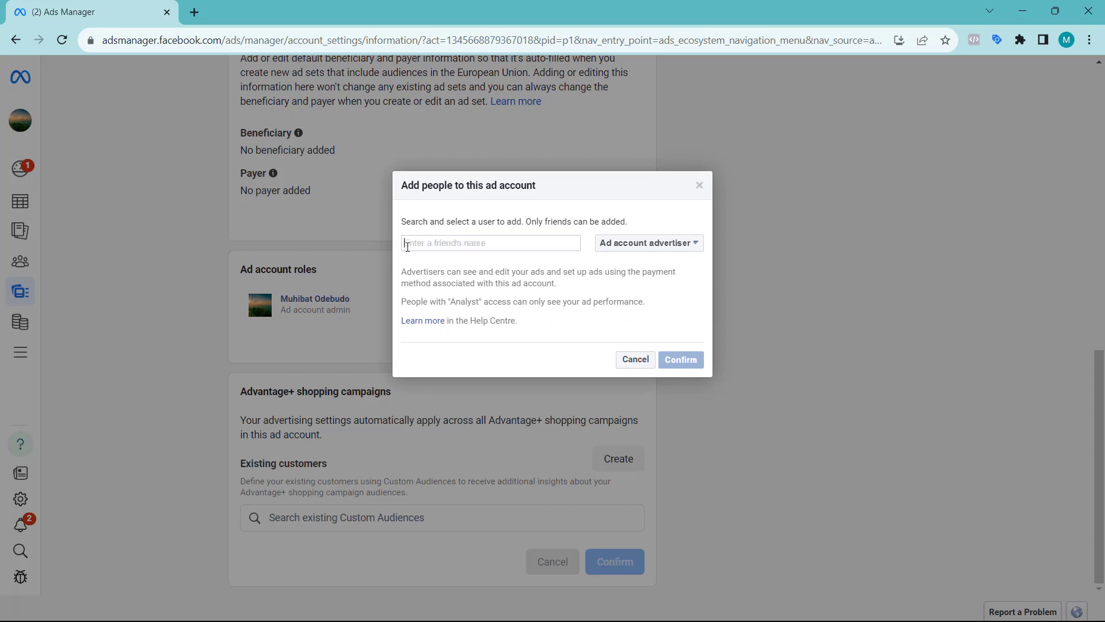
left_click(663, 243)
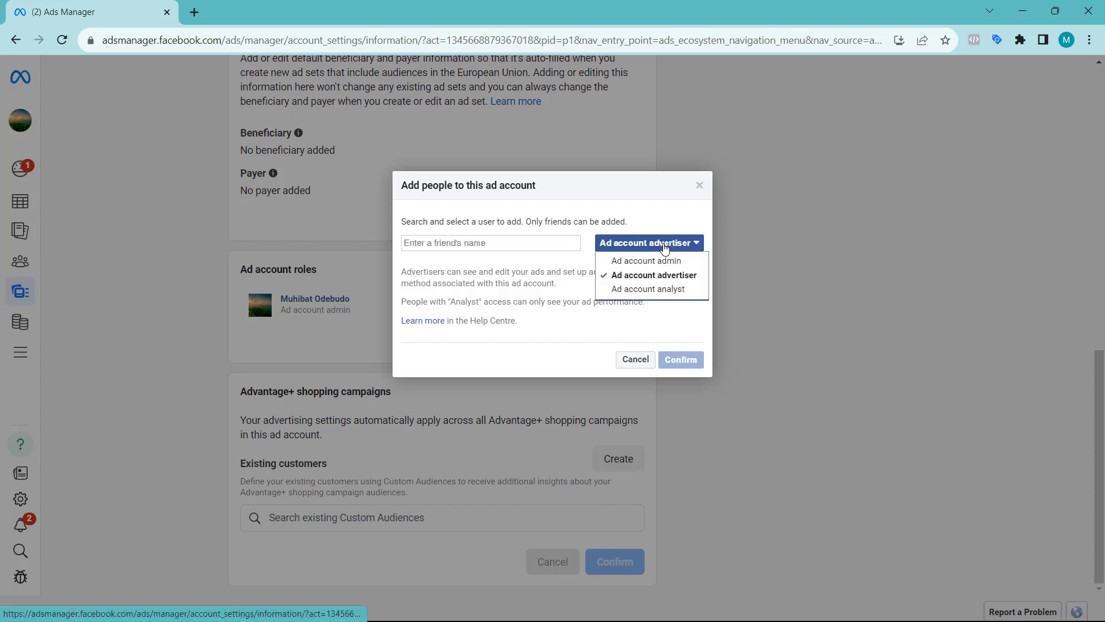
left_click(637, 263)
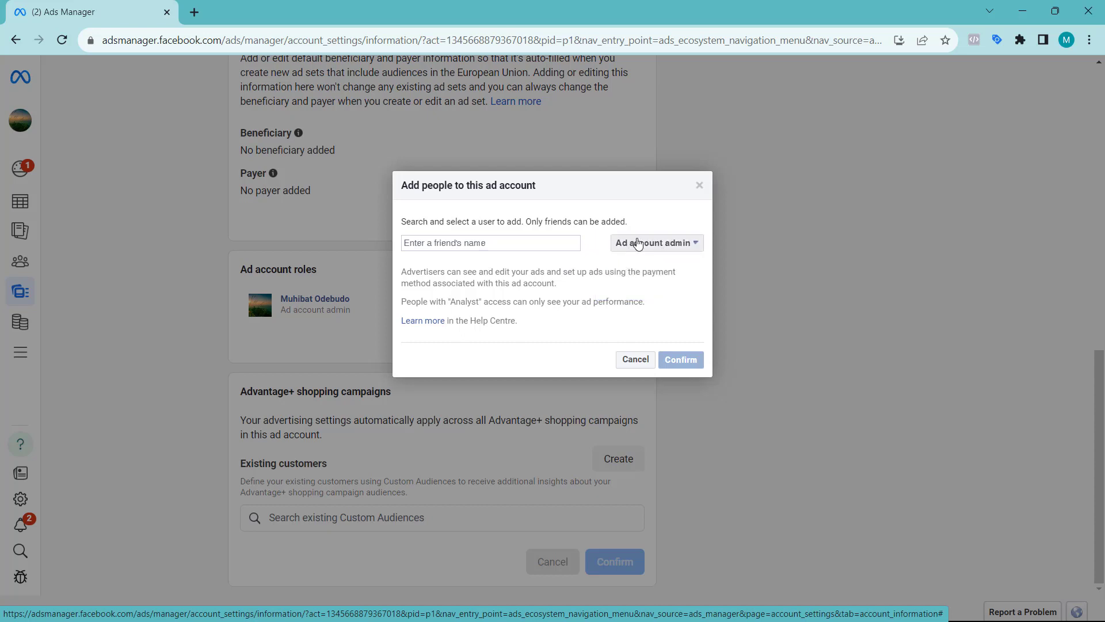
left_click(450, 242)
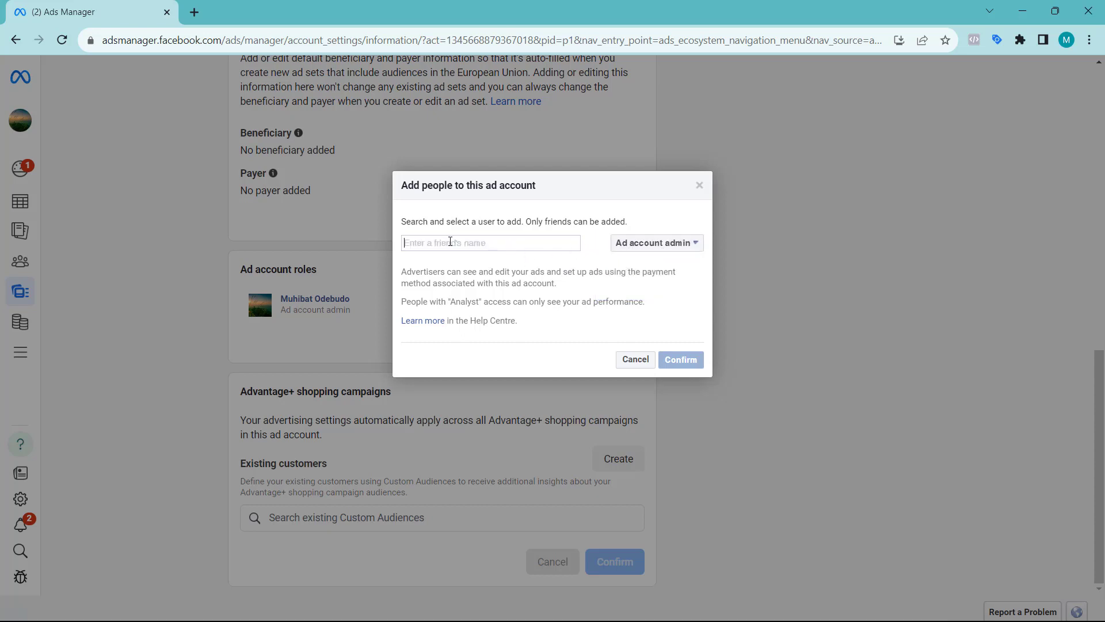